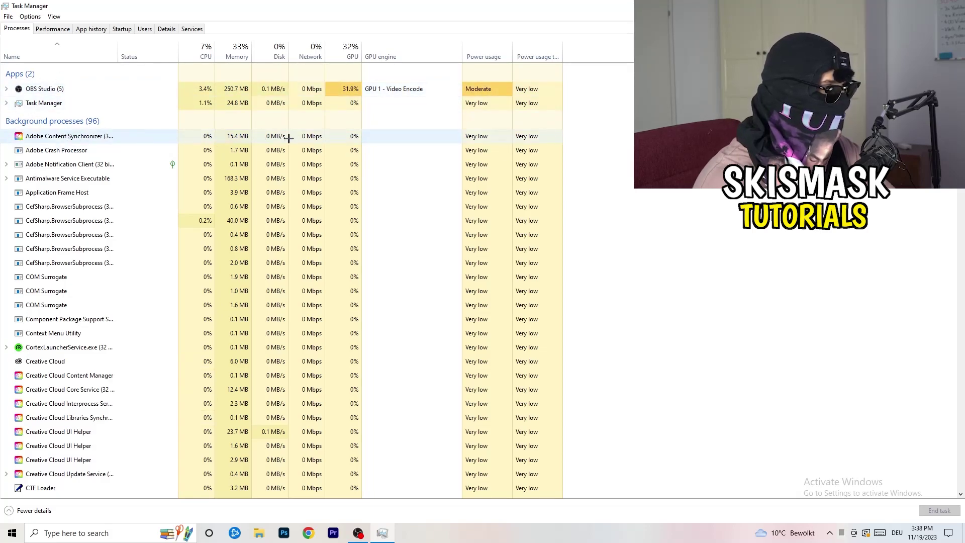
Try to end the Antimalware Service Executable background process
right_click(225, 179)
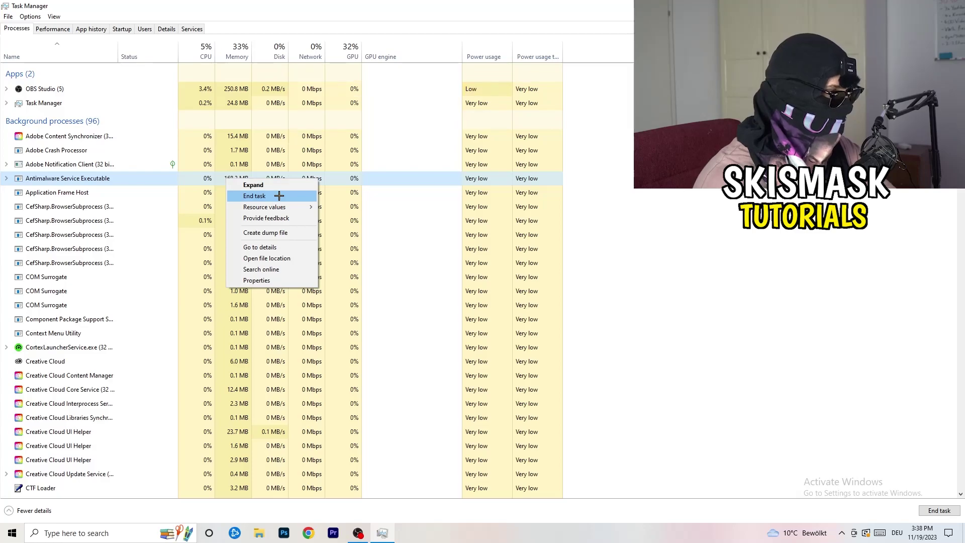
left_click(279, 195)
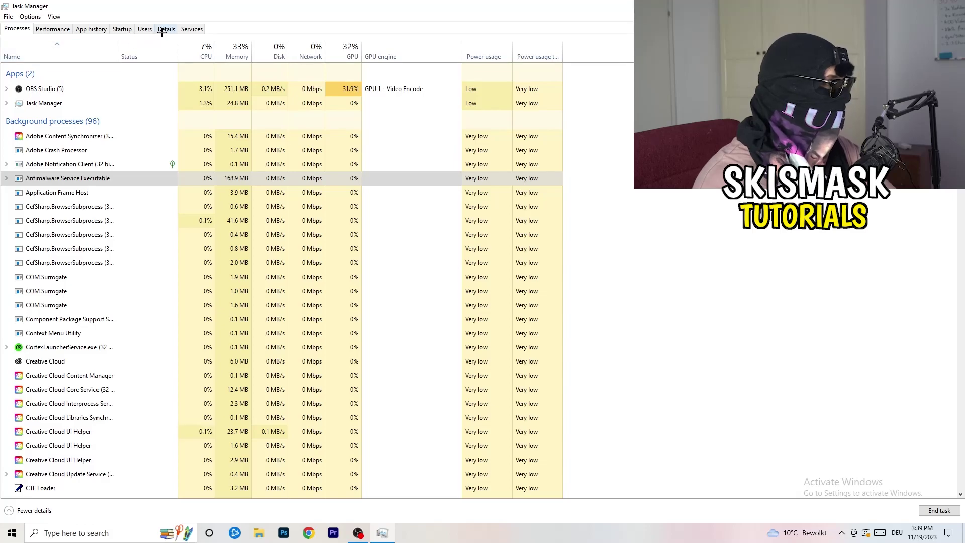
Review the startup programs and check the enable or disable options for Dropbox, EA and File Association Helper
left_click(122, 29)
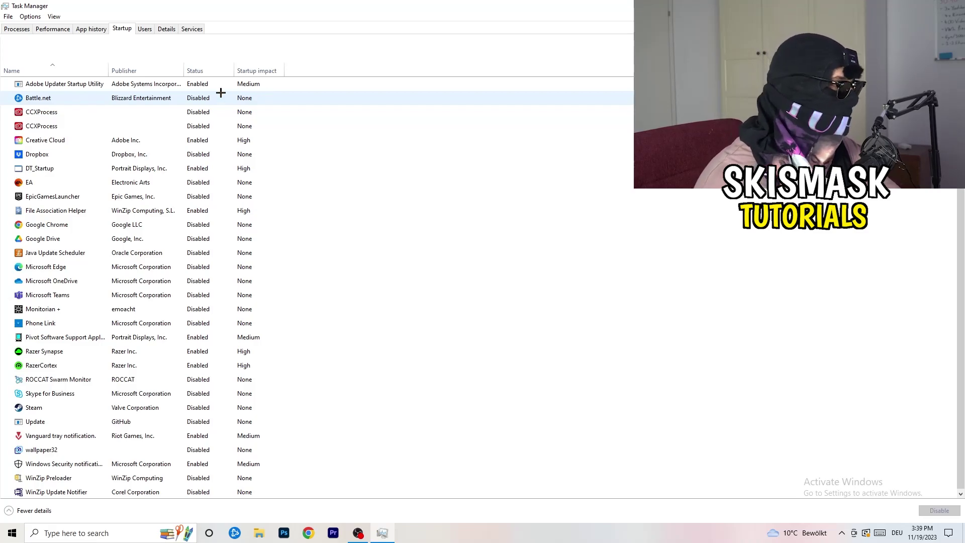
right_click(202, 153)
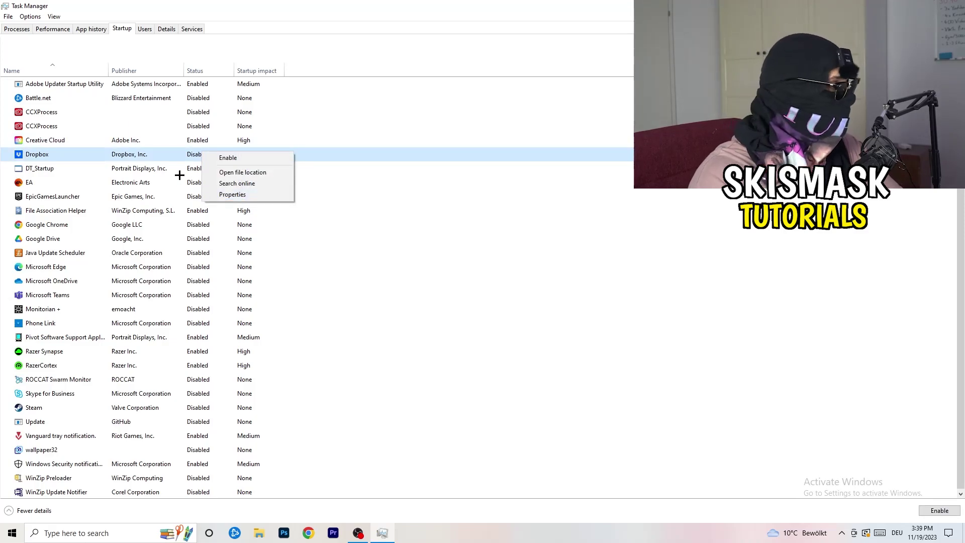
right_click(95, 185)
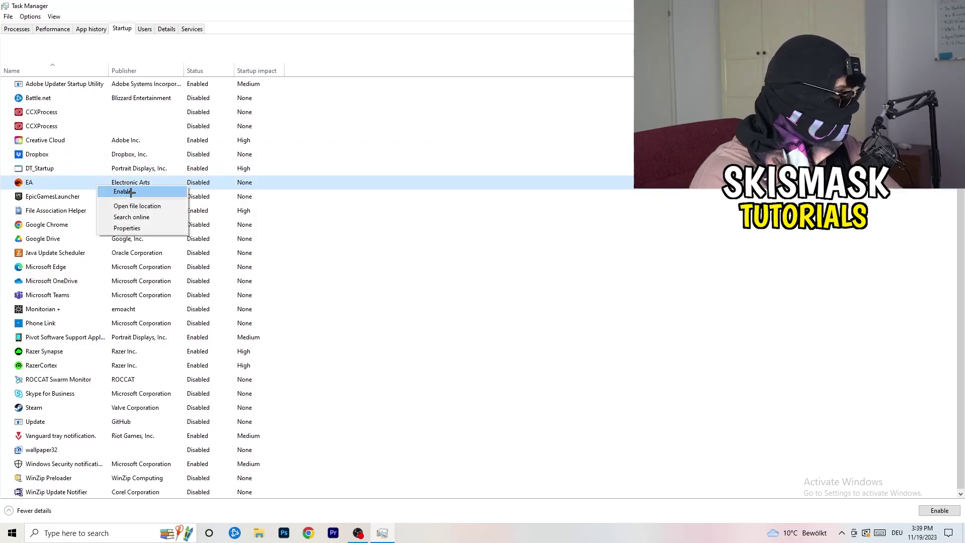
left_click(641, 264)
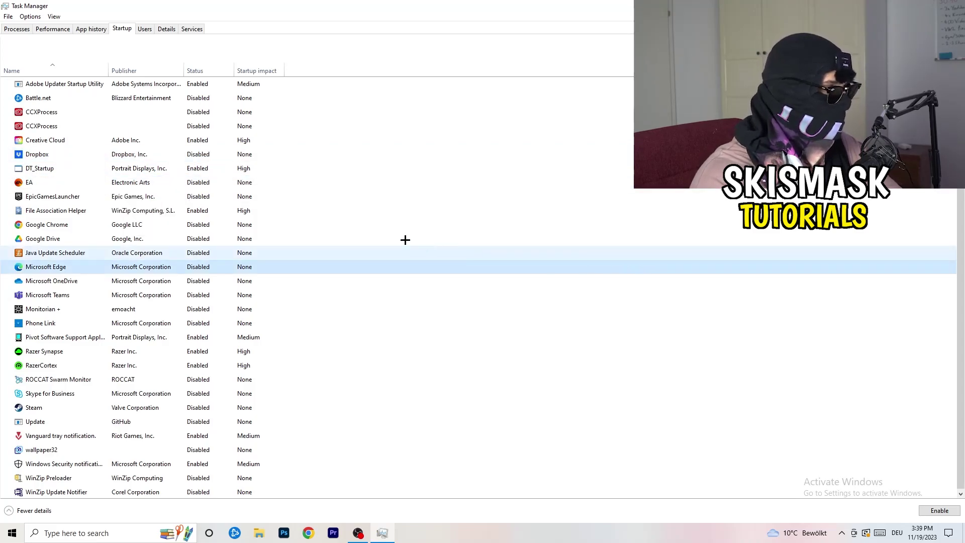
right_click(198, 213)
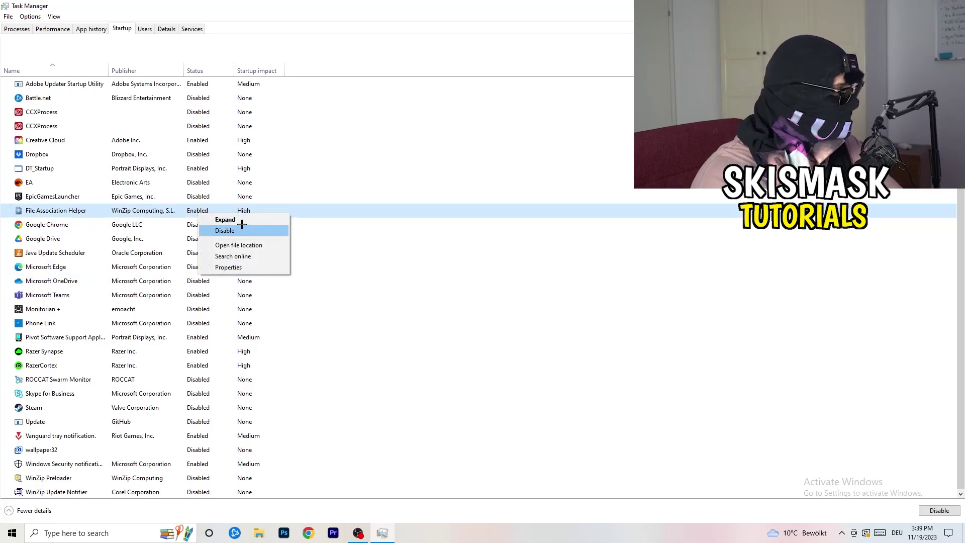
left_click(433, 252)
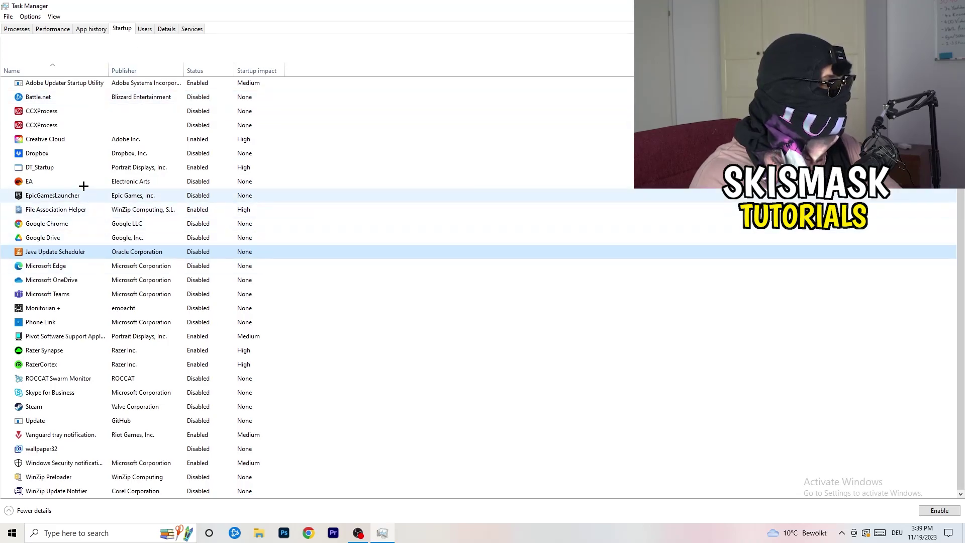
Look through the performance and process details, and examine the end-task and priority options of the Dropbox crash handler process
left_click(55, 29)
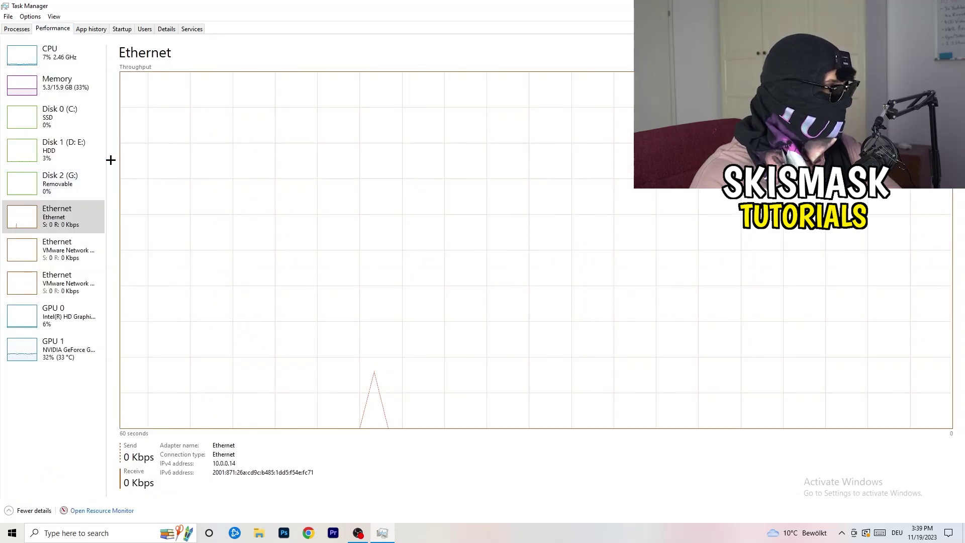
left_click(167, 30)
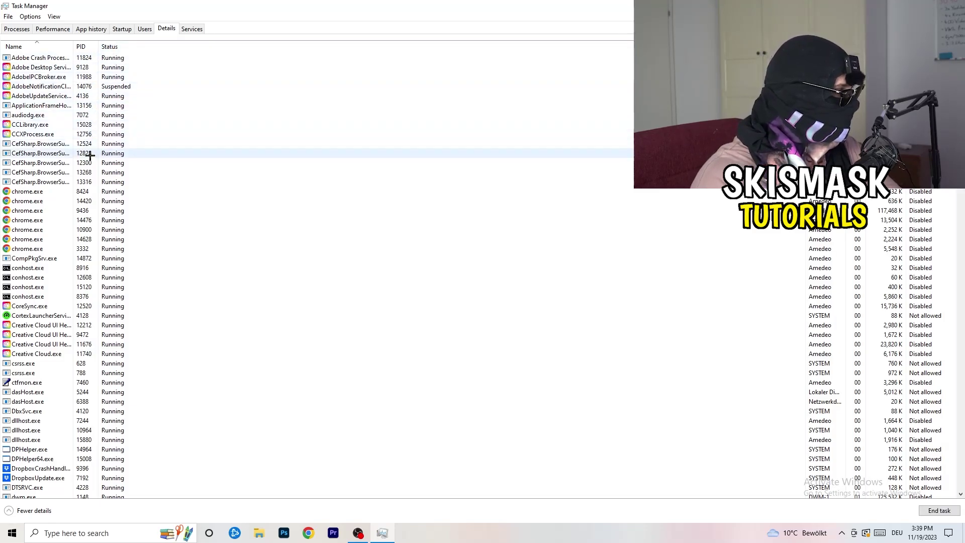
scroll(103, 251, "down", 6)
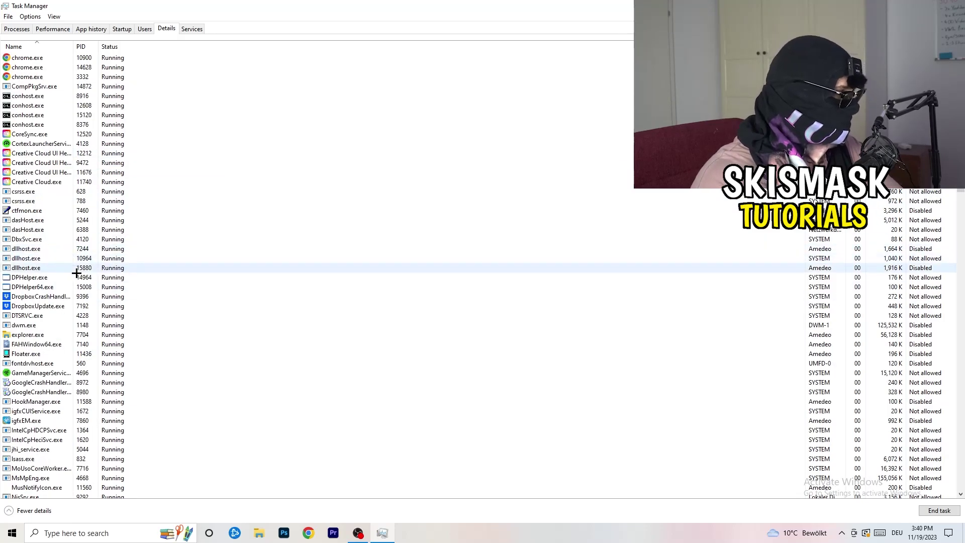
right_click(46, 297)
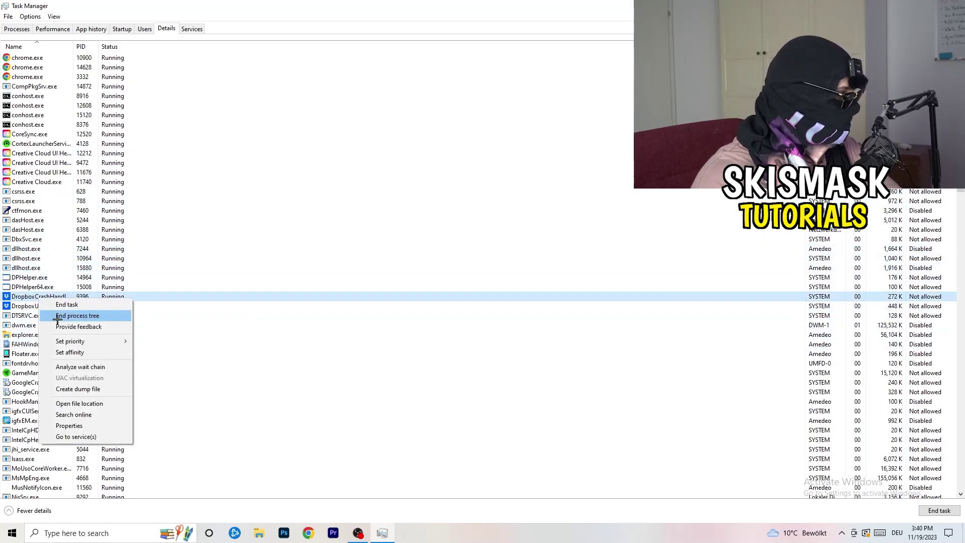
right_click(86, 298)
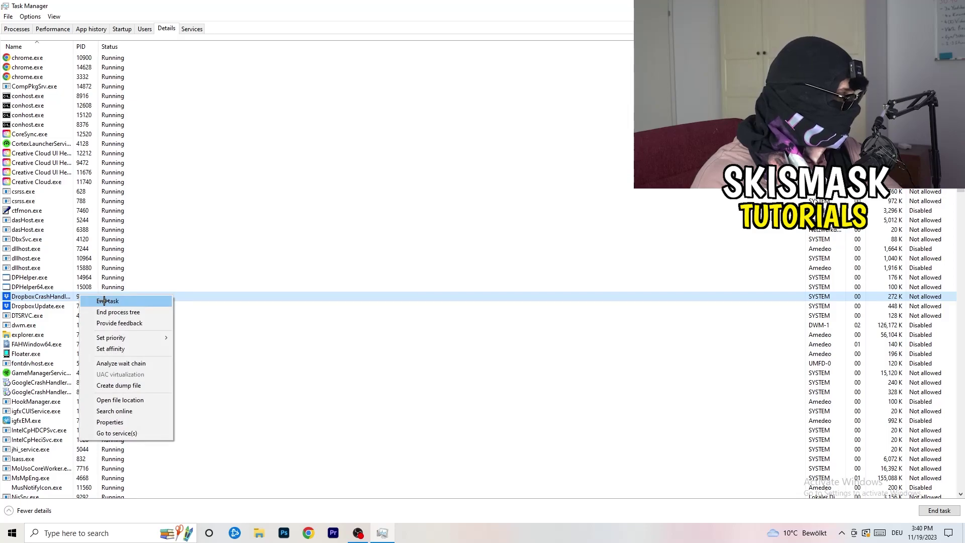
right_click(78, 297)
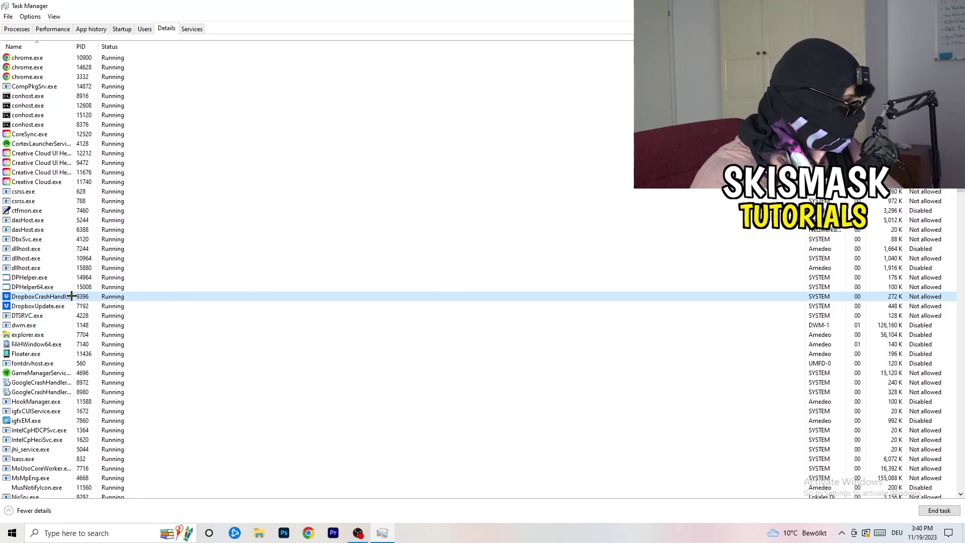
mouse_move(118, 339)
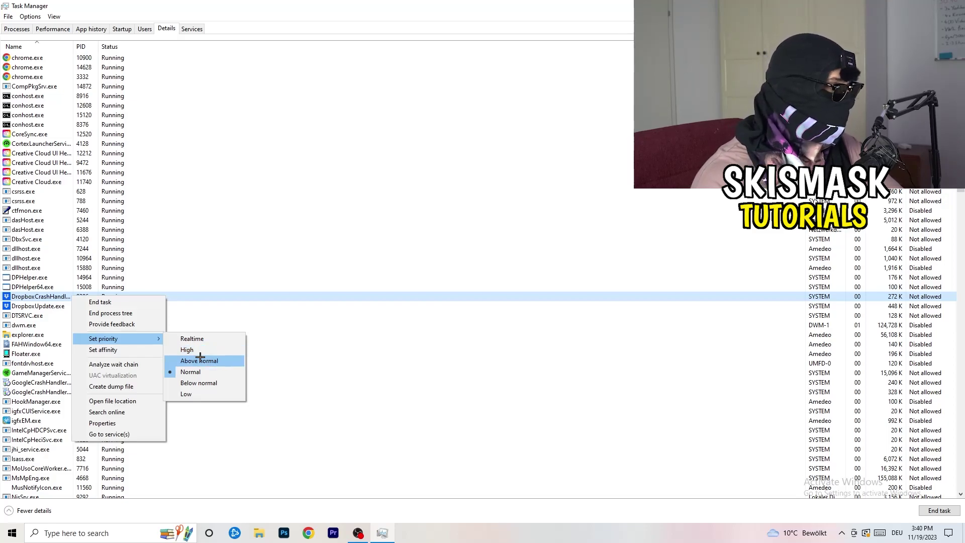
left_click(448, 46)
Close Task Manager and open the display settings in Windows Settings
key("alt+F4")
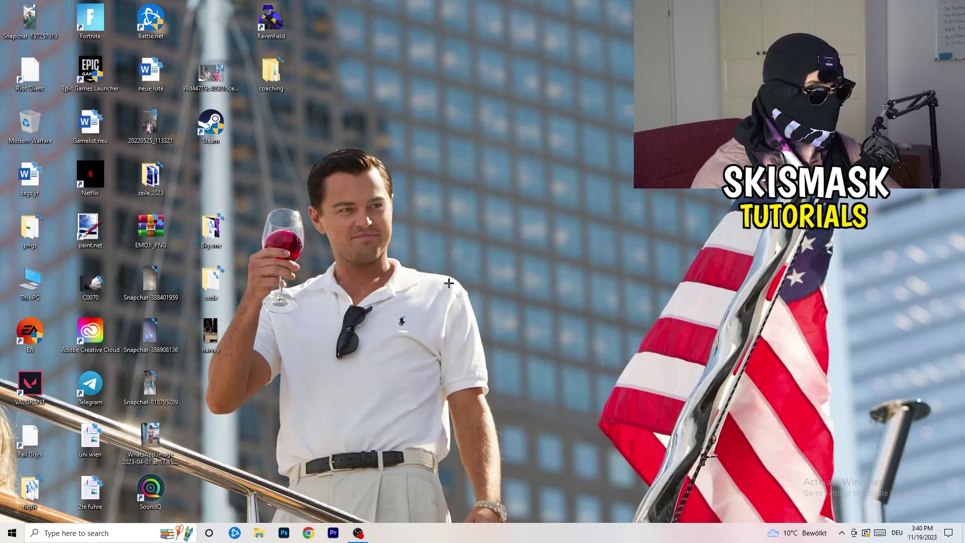
key("super")
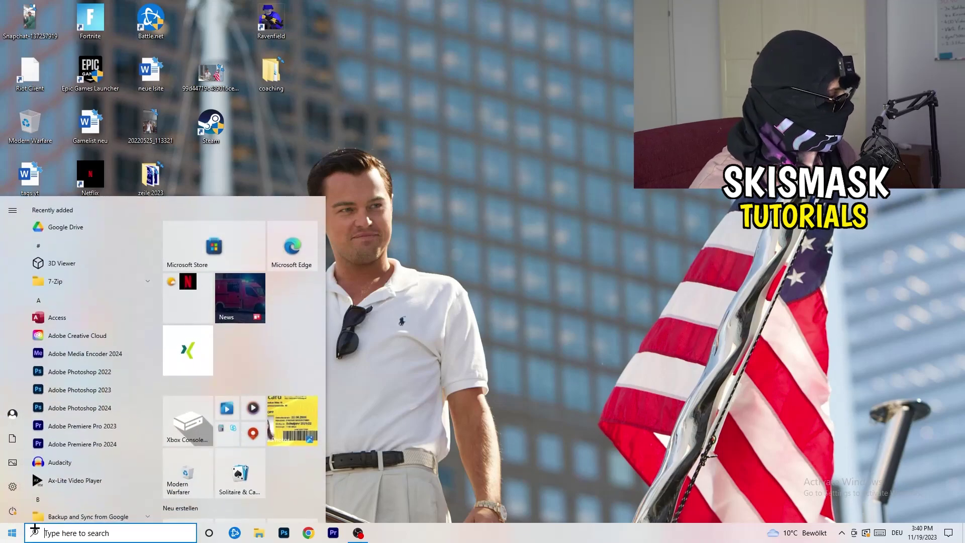
type("settings")
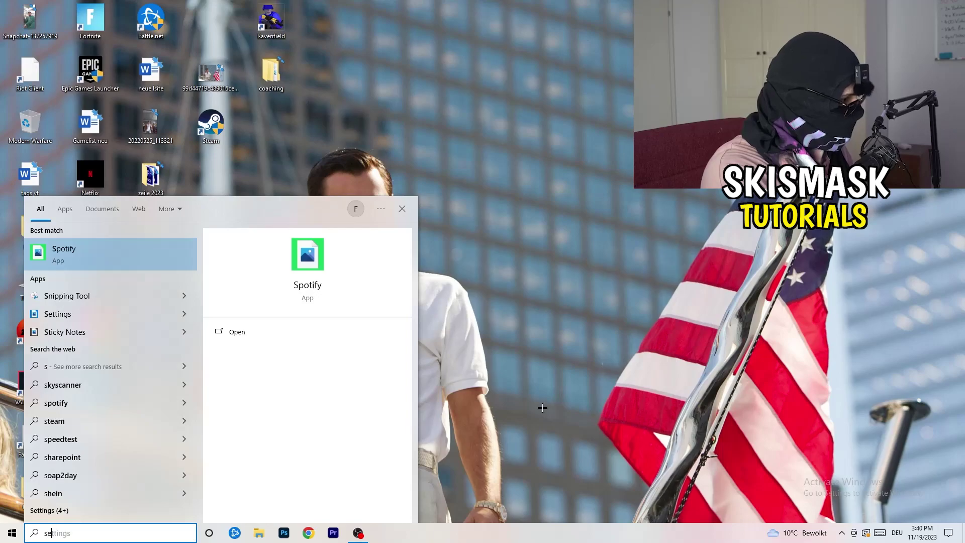
key("Return")
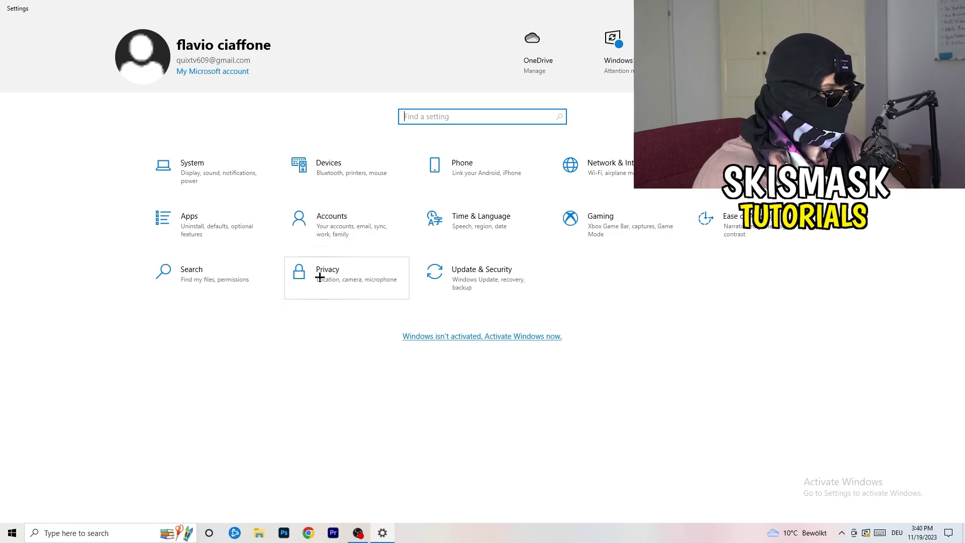
left_click(219, 181)
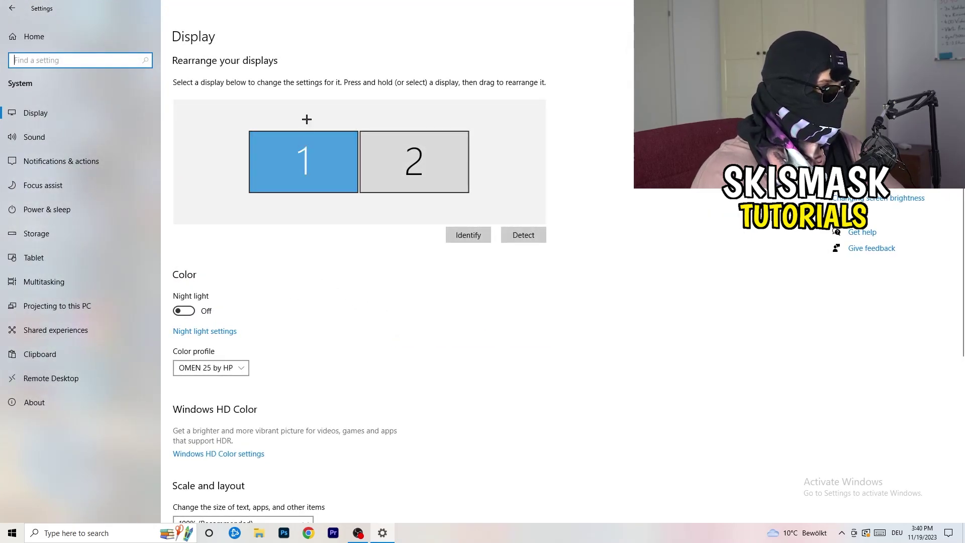
Examine the available scaling options for text and apps and the display resolution choices
left_click(179, 33)
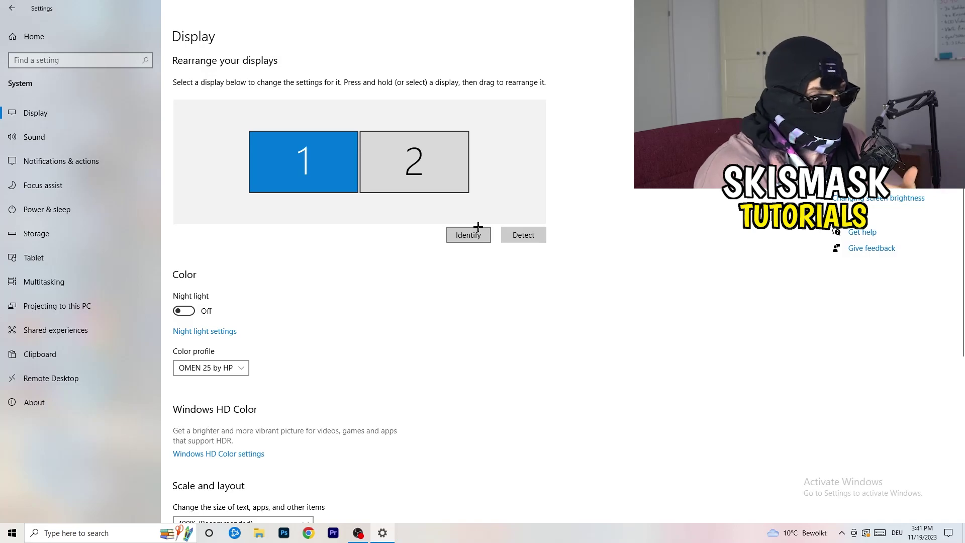
scroll(341, 276, "down", 1)
scroll(341, 276, "up", 1)
scroll(341, 276, "down", 5)
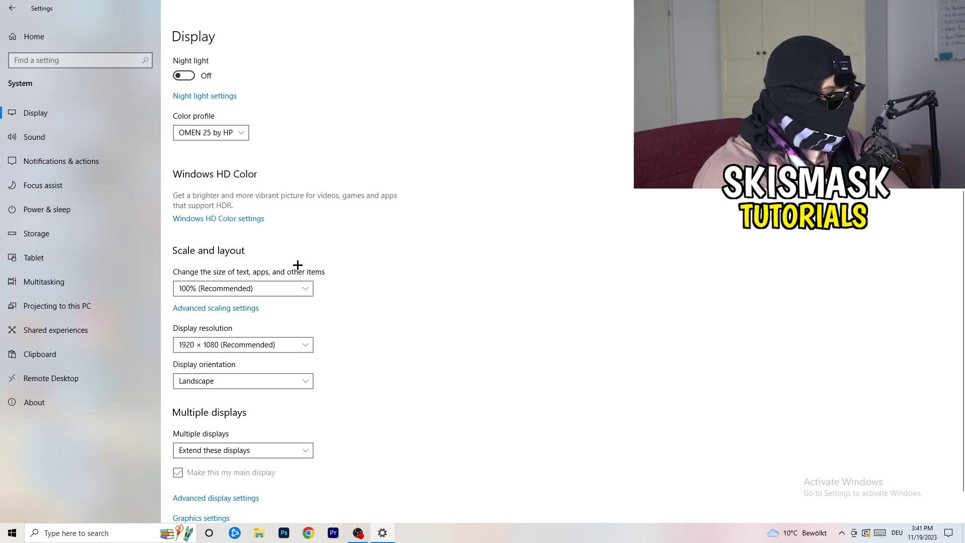
left_click(297, 288)
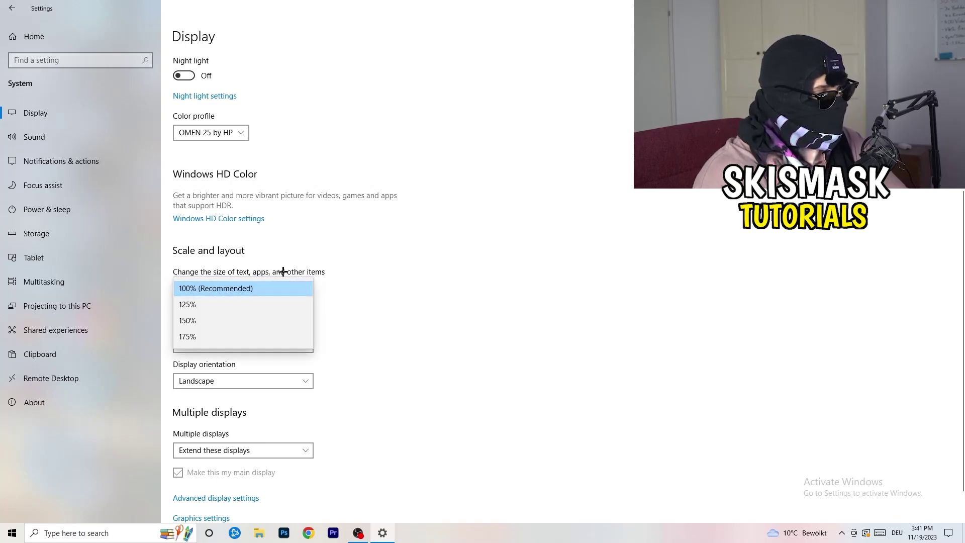
left_click(342, 271)
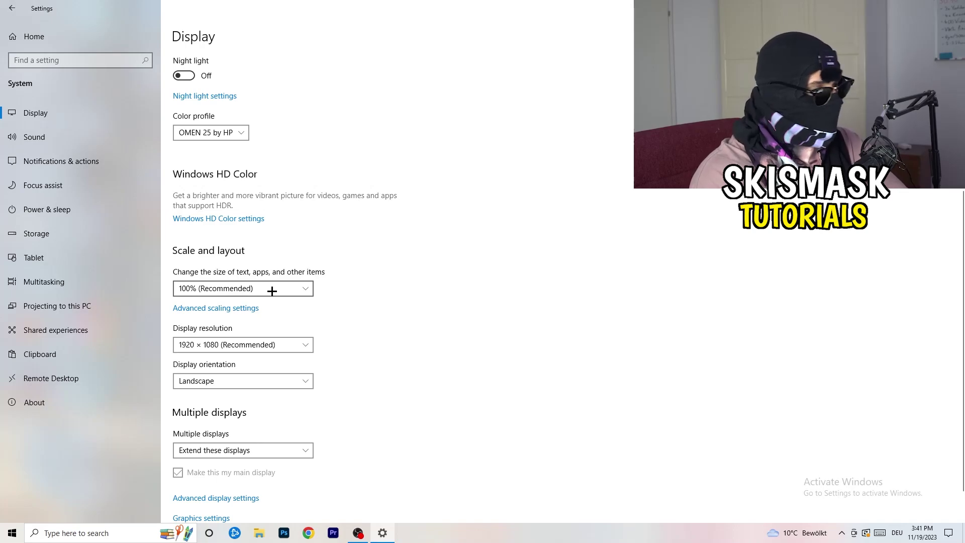
scroll(267, 295, "down", 1)
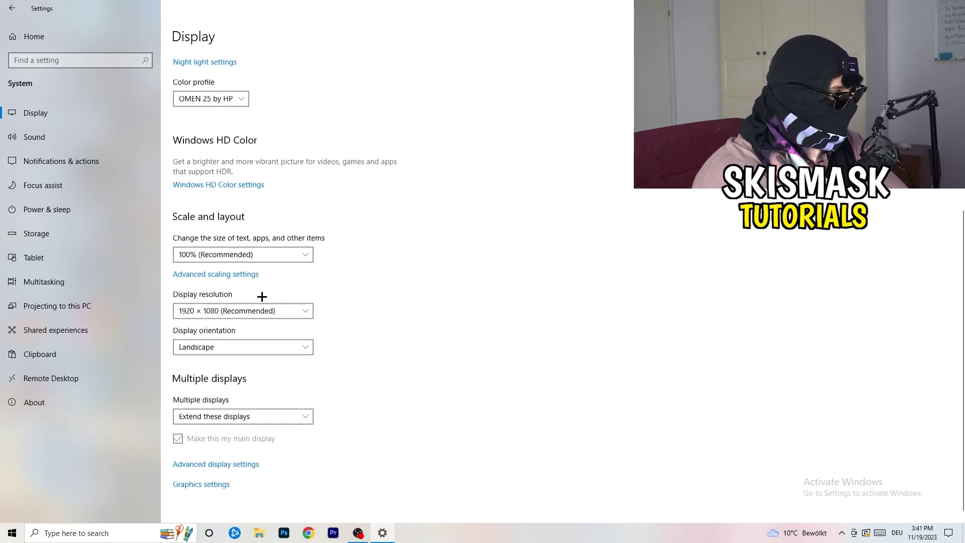
key("alt+Down")
left_click(438, 239)
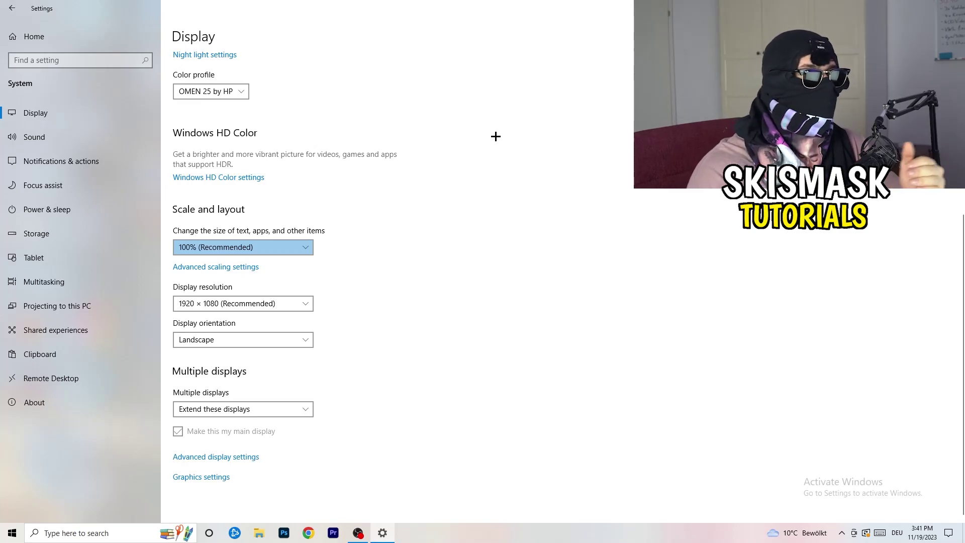
left_click(286, 301)
left_click(349, 286)
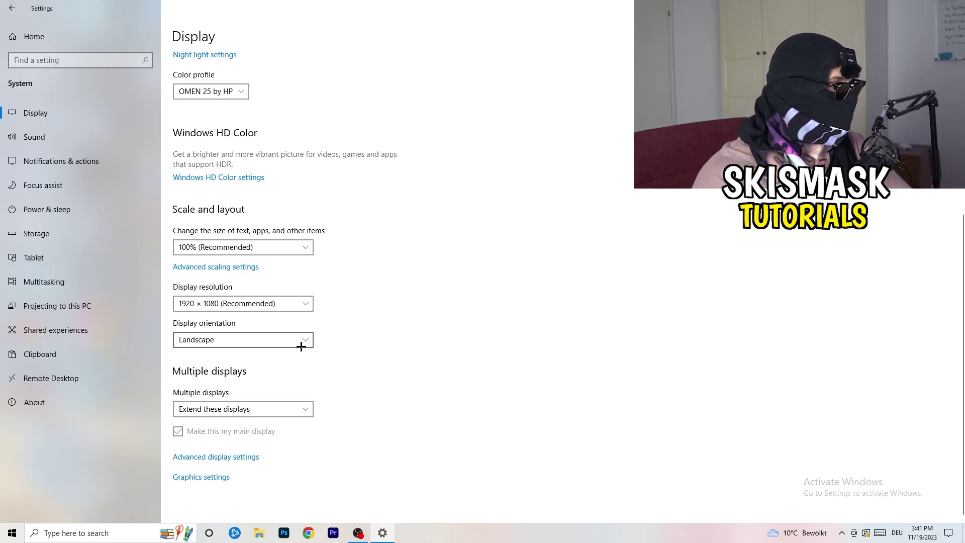
In the Storage Sense configuration, turn off deleting temporary files that apps aren't using, and return to the storage overview
left_click(71, 232)
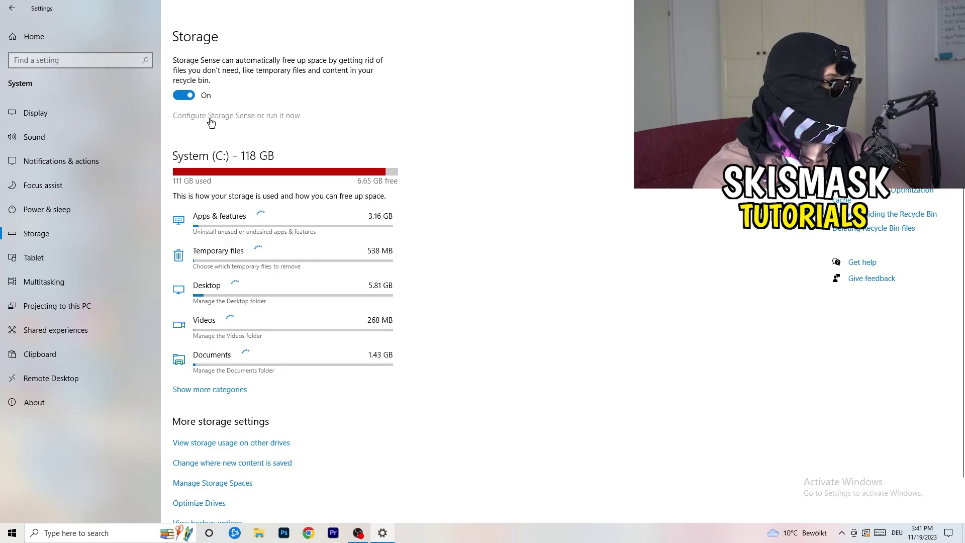
left_click(211, 120)
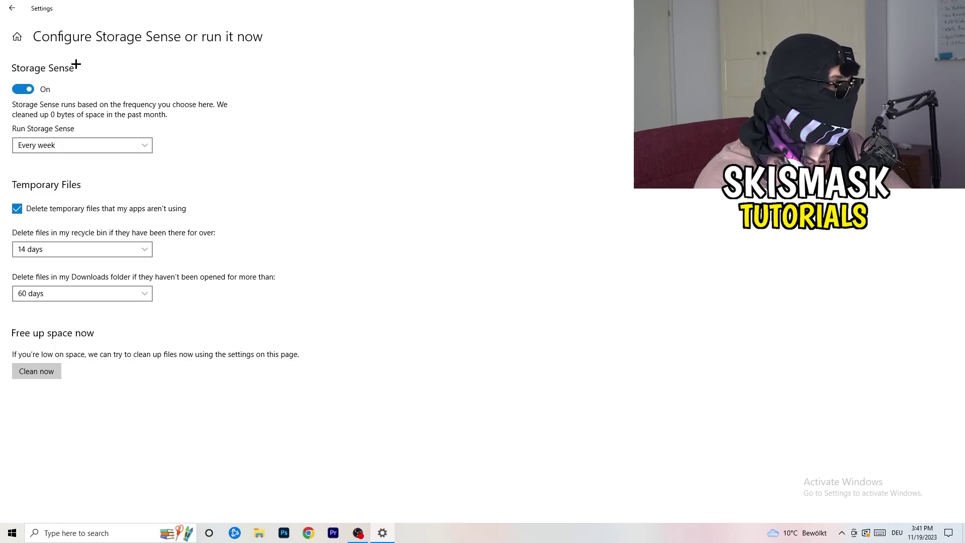
left_click(38, 145)
left_click(171, 225)
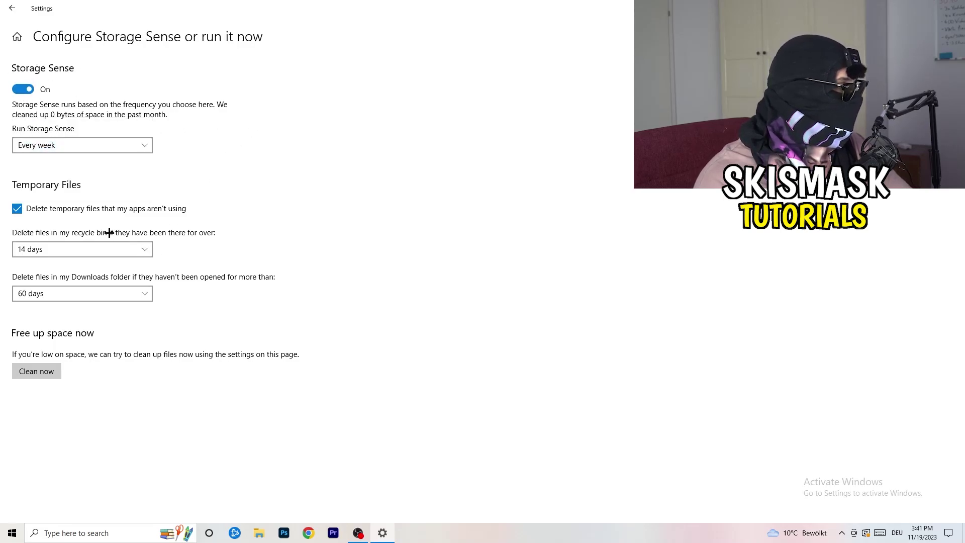
left_click(132, 209)
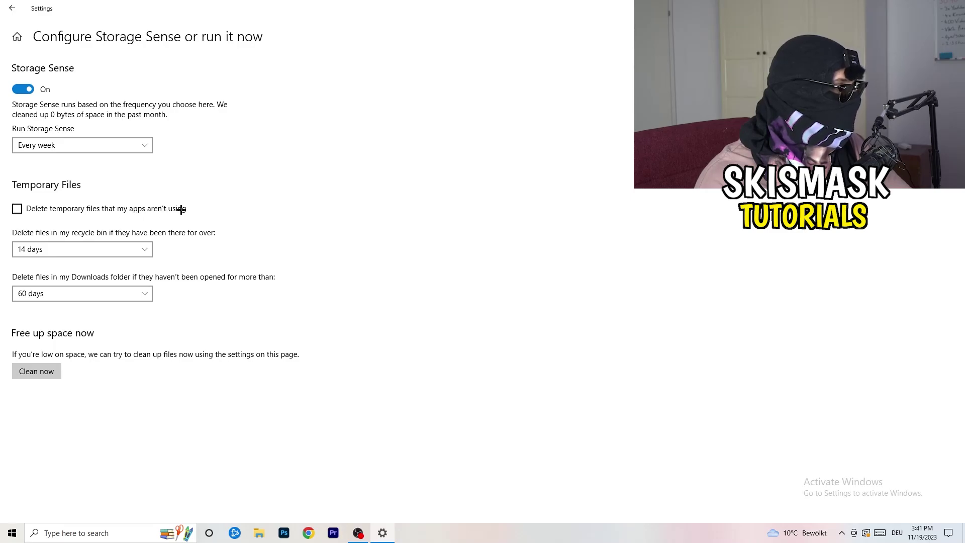
left_click(58, 246)
left_click(183, 314)
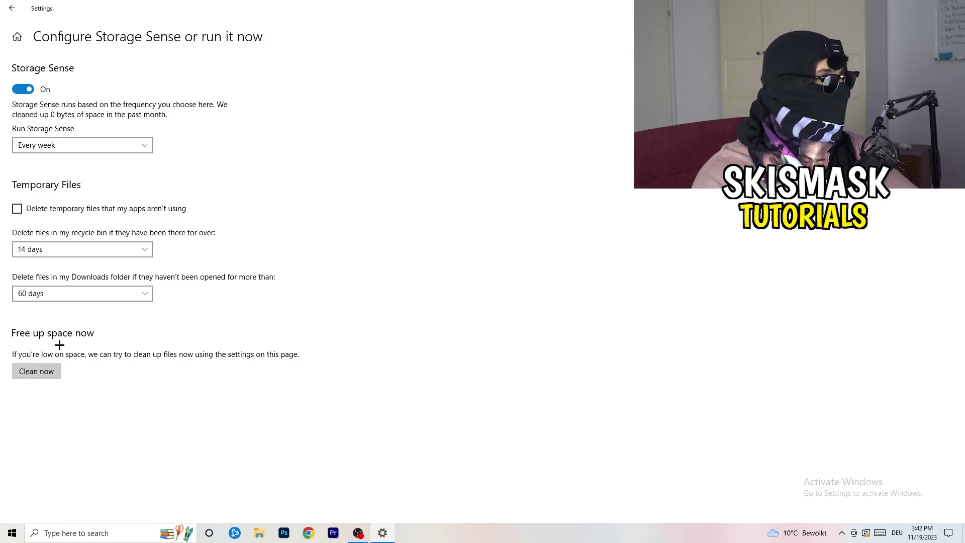
left_click(11, 8)
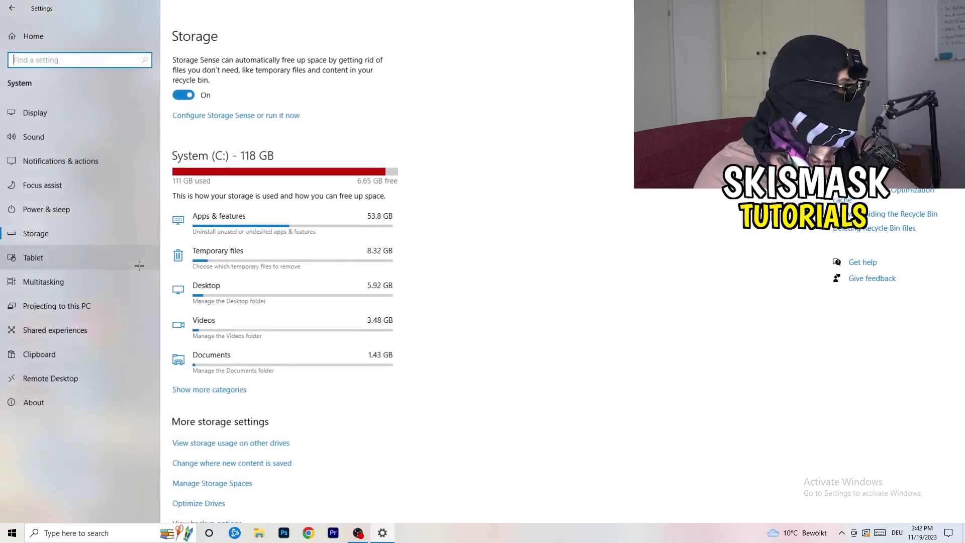
Open Power Options from the Power & sleep settings and examine the preferred and additional power plans
left_click(112, 218)
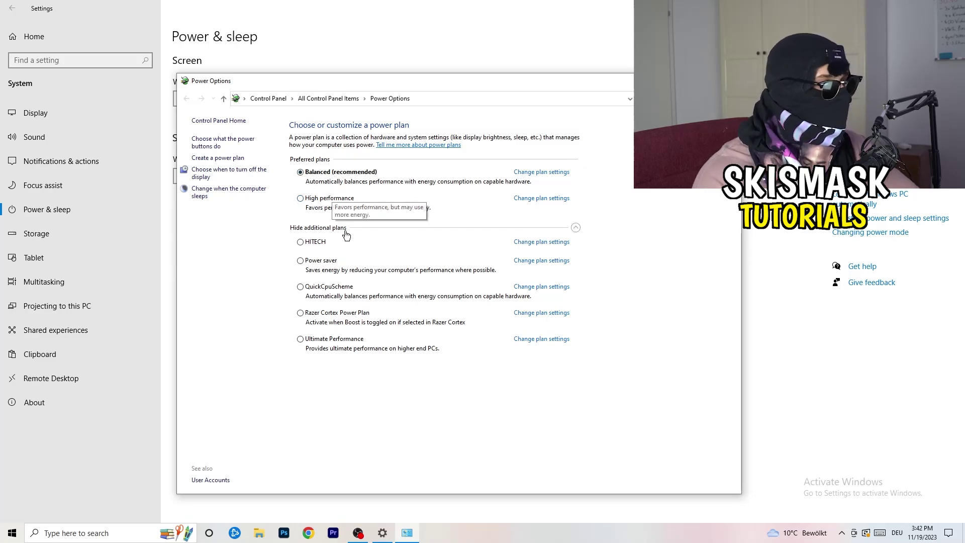
left_click(392, 229)
left_click(575, 228)
left_click(576, 227)
left_click(575, 228)
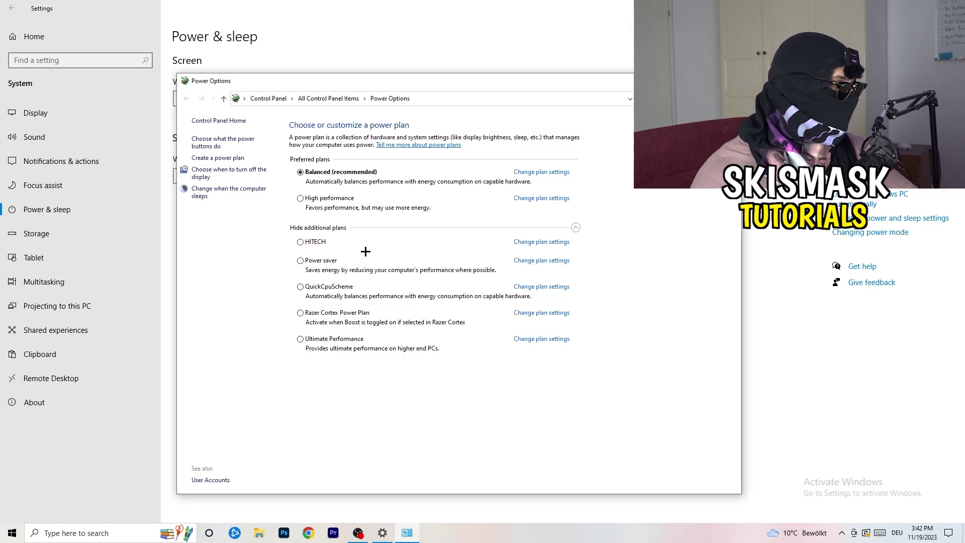
Close Power Options and Settings, and open the compatibility properties of the Steam desktop shortcut
key("alt+F4")
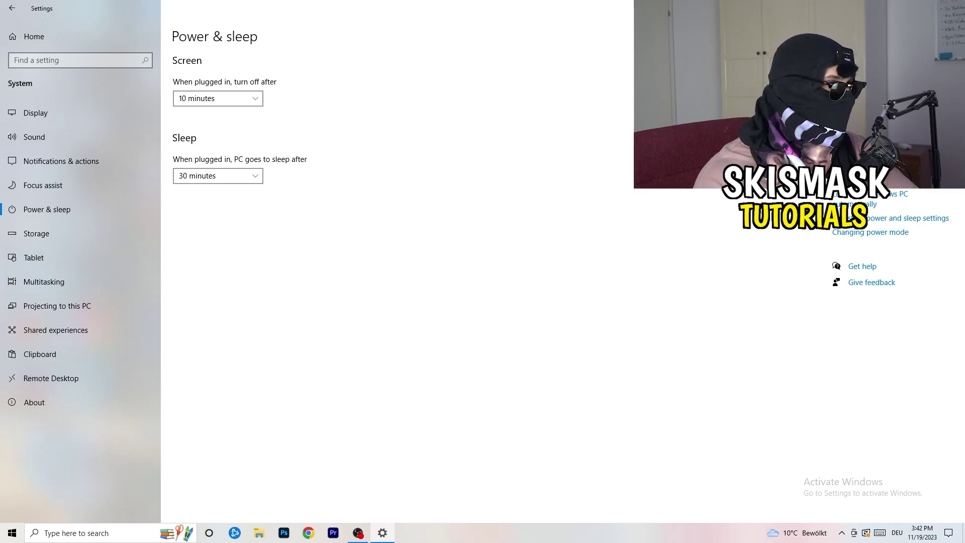
key("alt+F4")
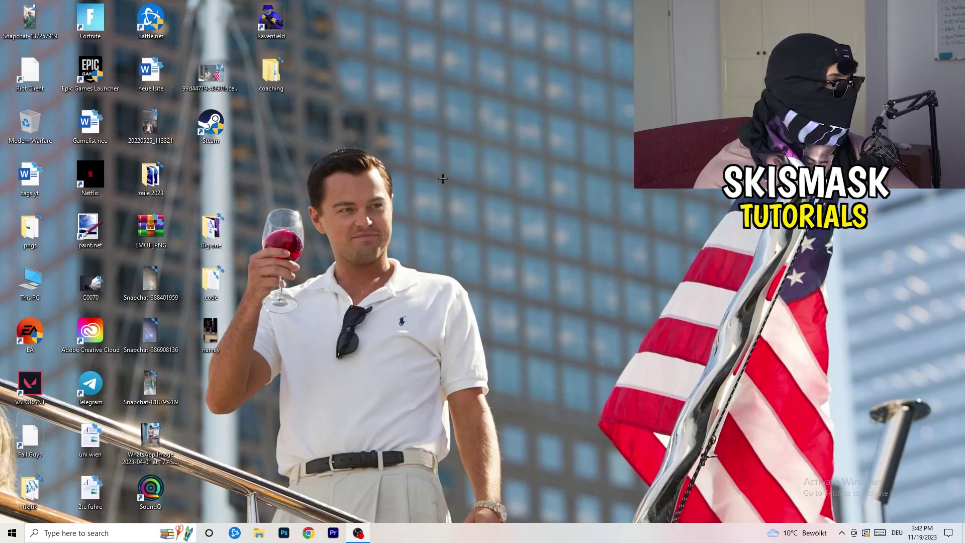
left_click_drag(221, 135, 523, 188)
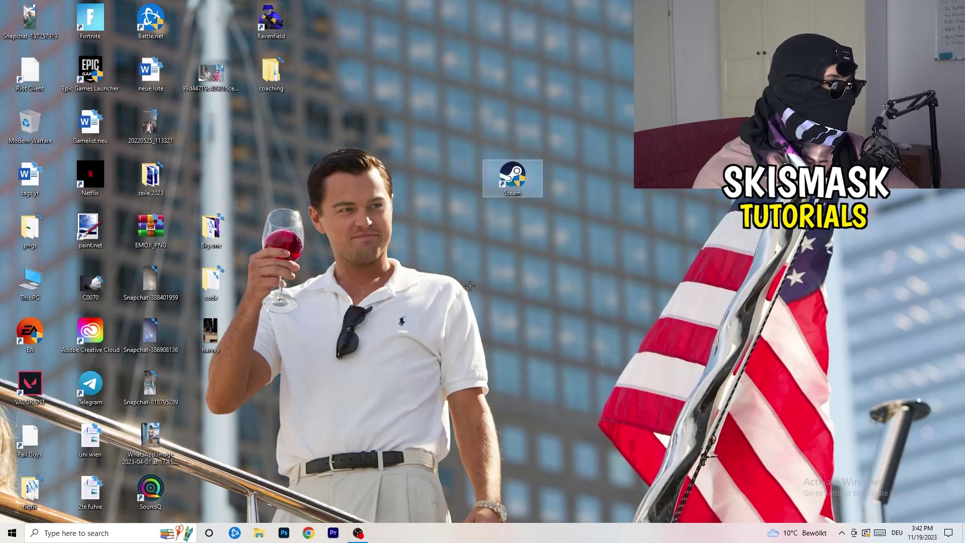
right_click(504, 180)
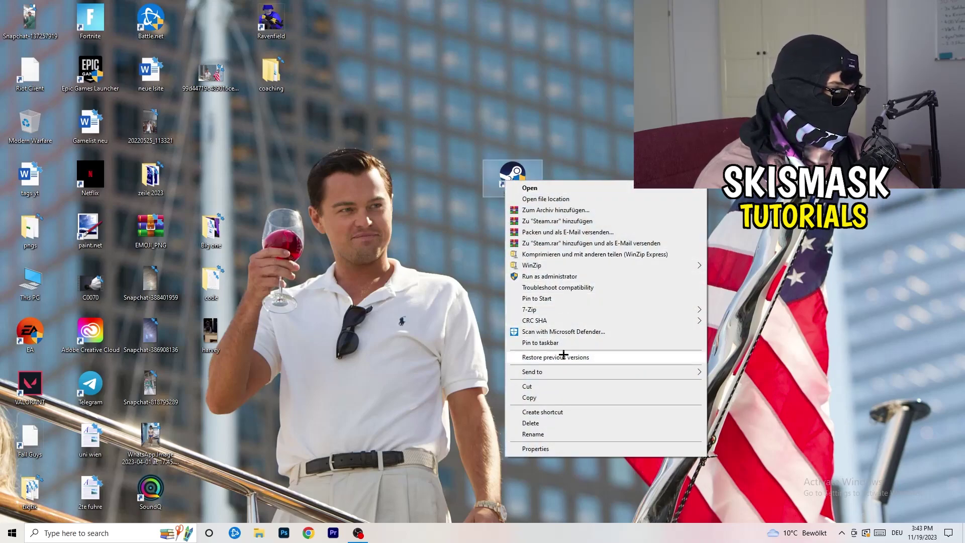
left_click(551, 449)
left_click_drag(566, 182, 466, 142)
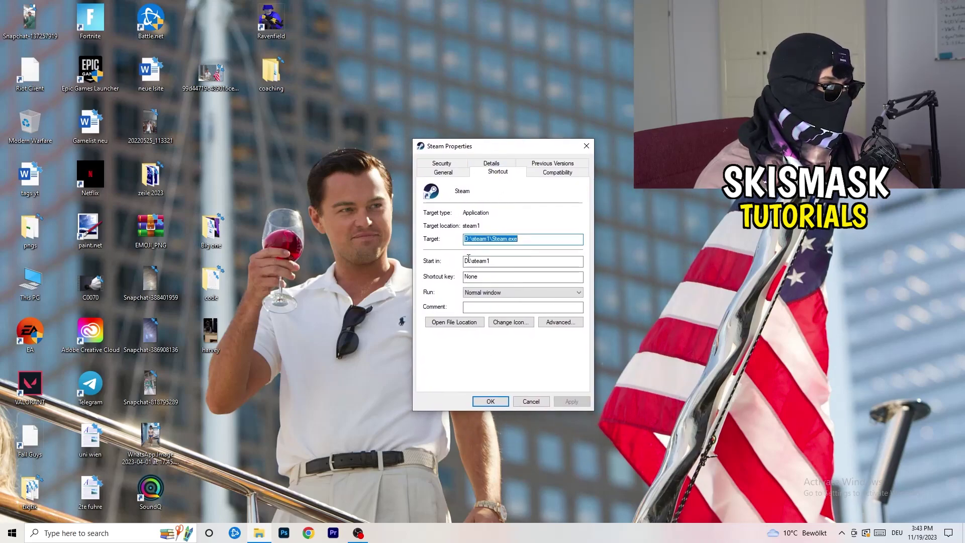
left_click(569, 174)
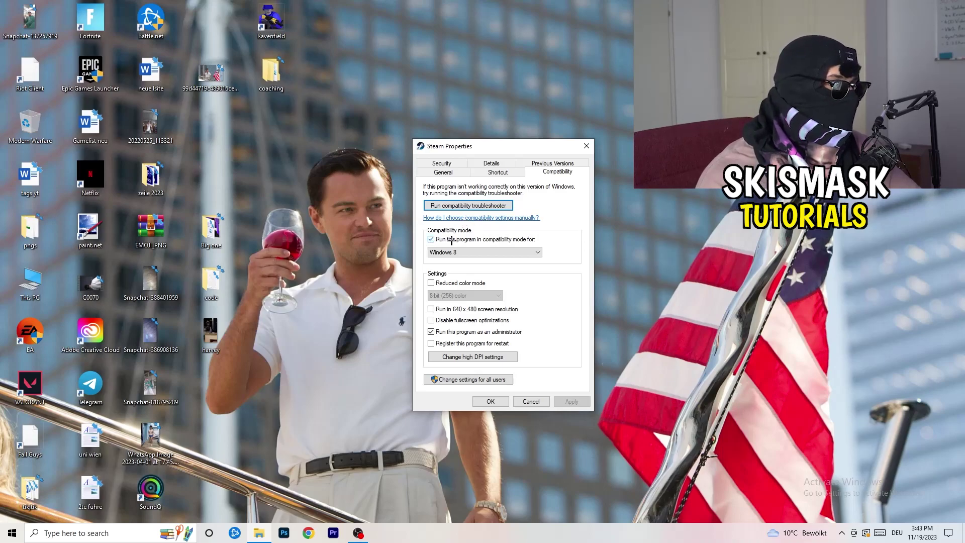
Set Steam to run in compatibility mode for Windows 8, and apply and confirm the properties
left_click(528, 239)
left_click(437, 240)
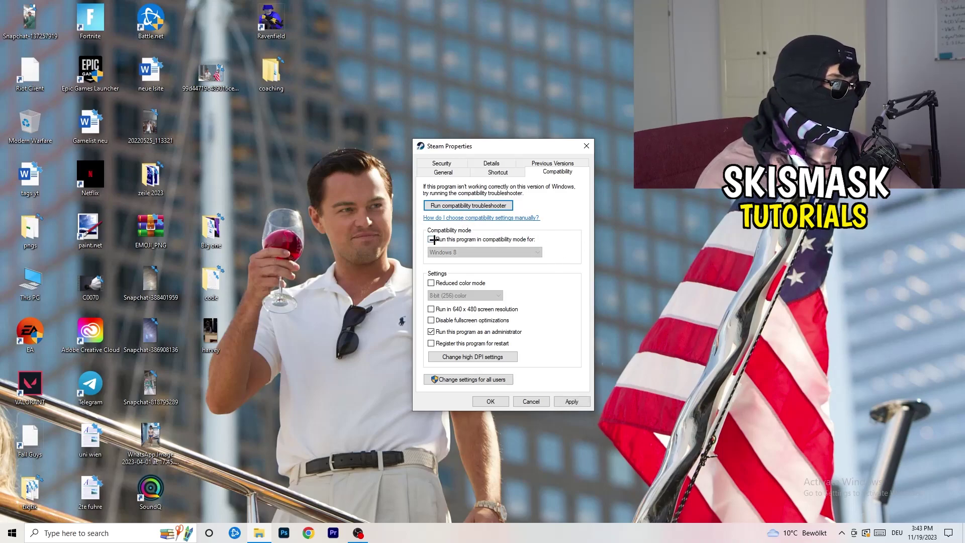
left_click(478, 252)
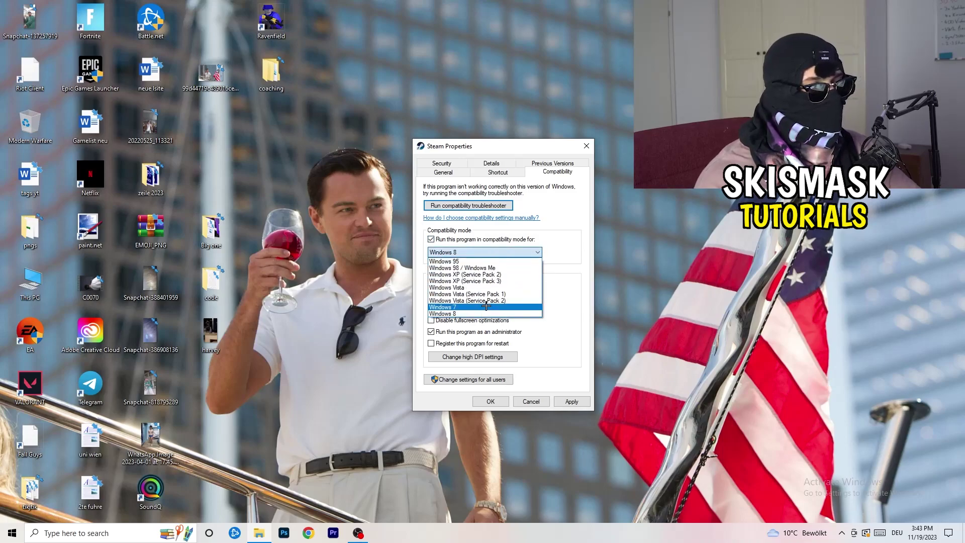
left_click(561, 293)
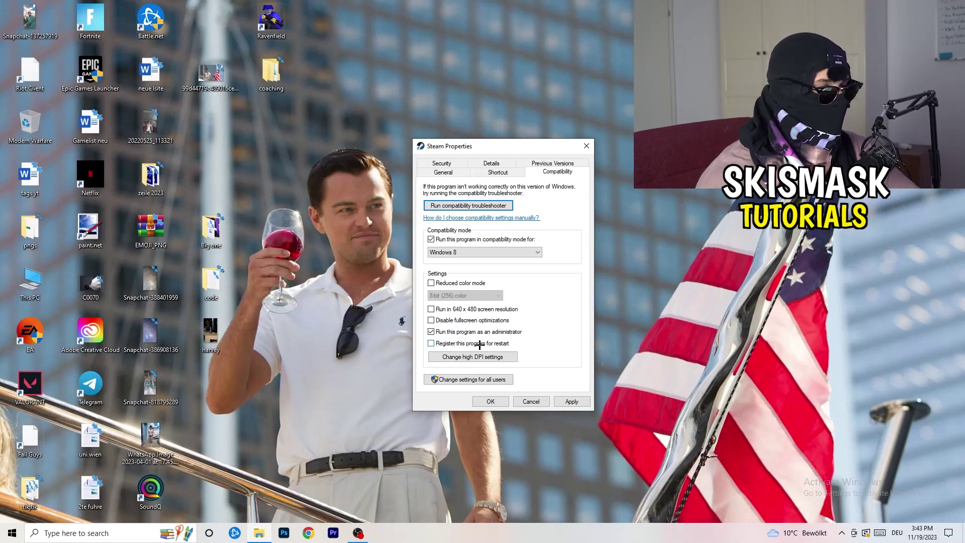
left_click(564, 402)
left_click(492, 402)
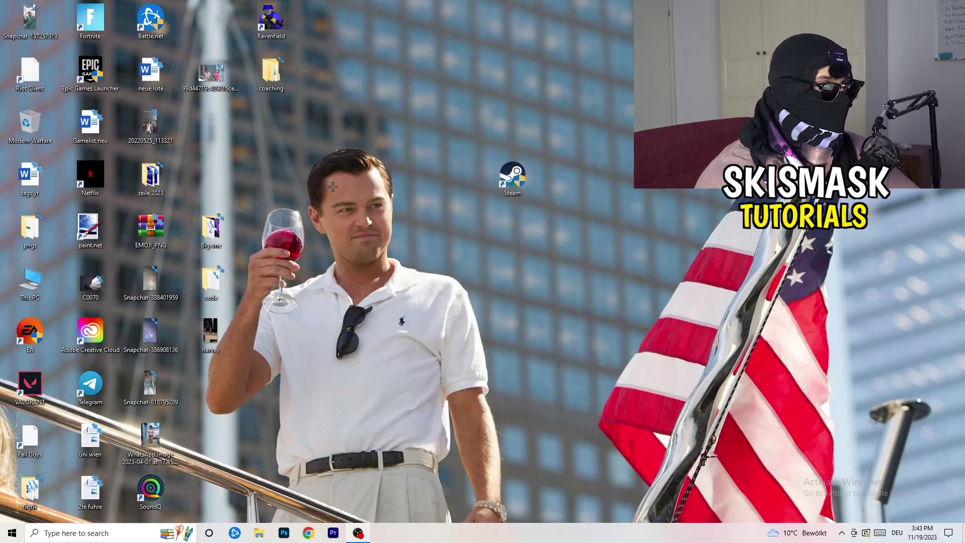
Move the Steam shortcut back into its original free slot among the other desktop icons
left_click_drag(506, 171, 465, 187)
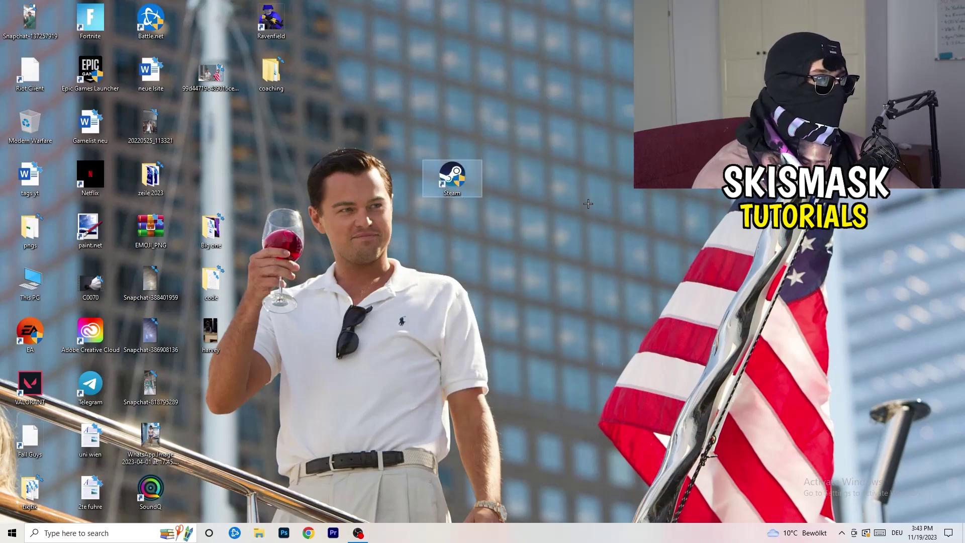
left_click_drag(466, 189, 587, 189)
left_click_drag(505, 179, 578, 216)
left_click(585, 308)
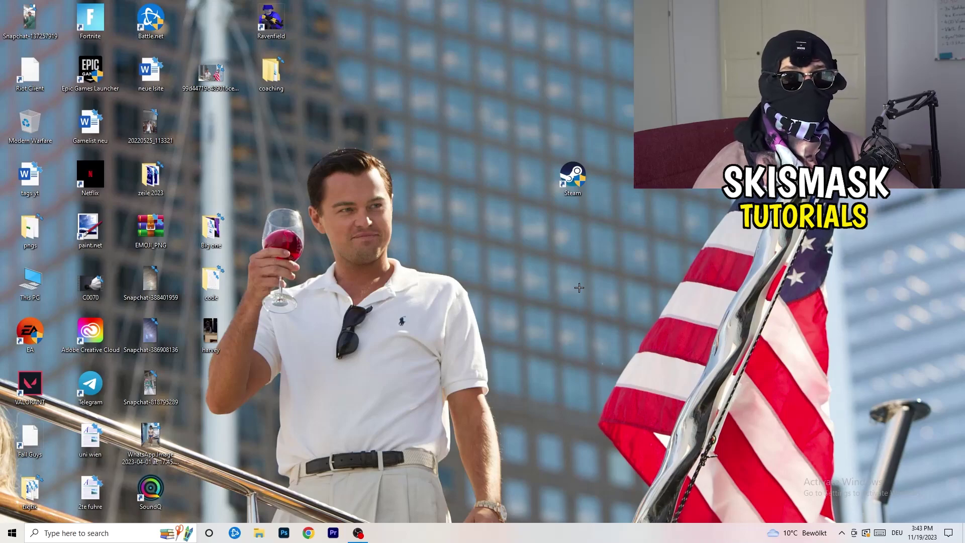
right_click(571, 175)
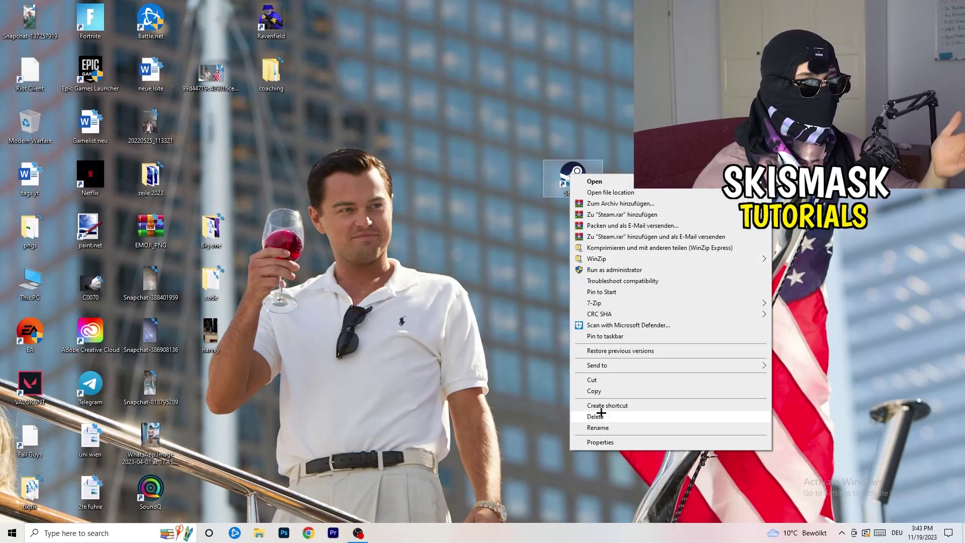
left_click(458, 213)
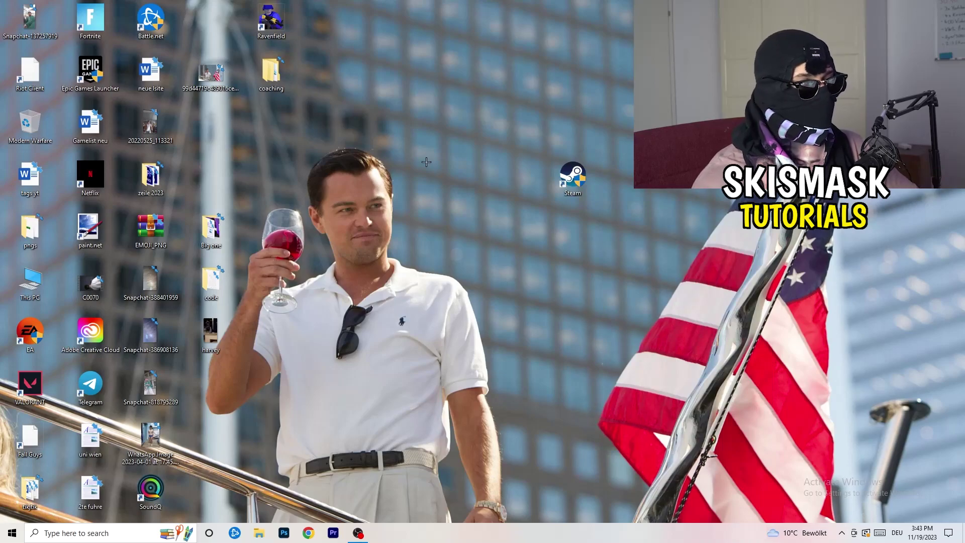
left_click_drag(571, 177, 234, 123)
left_click(394, 116)
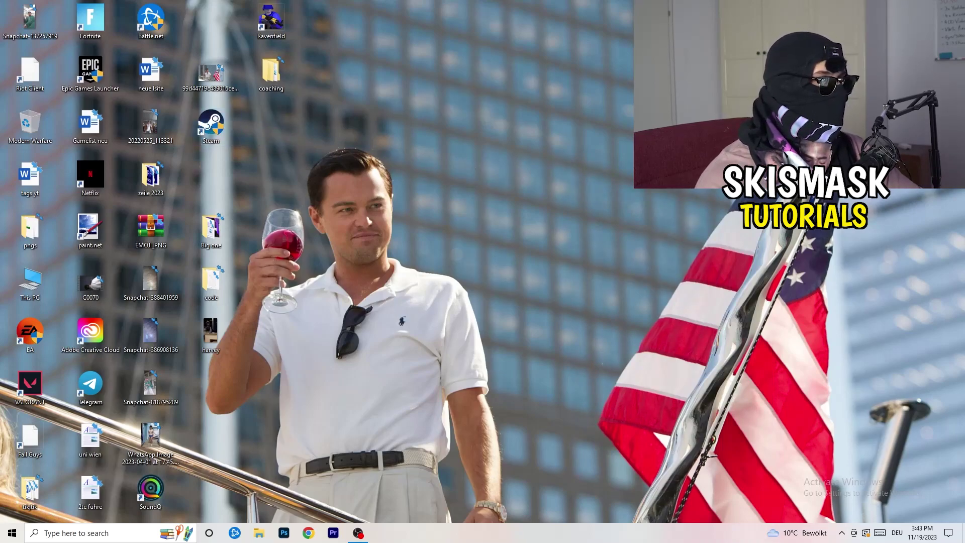
In Windows Settings, examine the gaming Captures, Game Mode and Windows Update pages, and close Settings
left_click(12, 533)
left_click(13, 488)
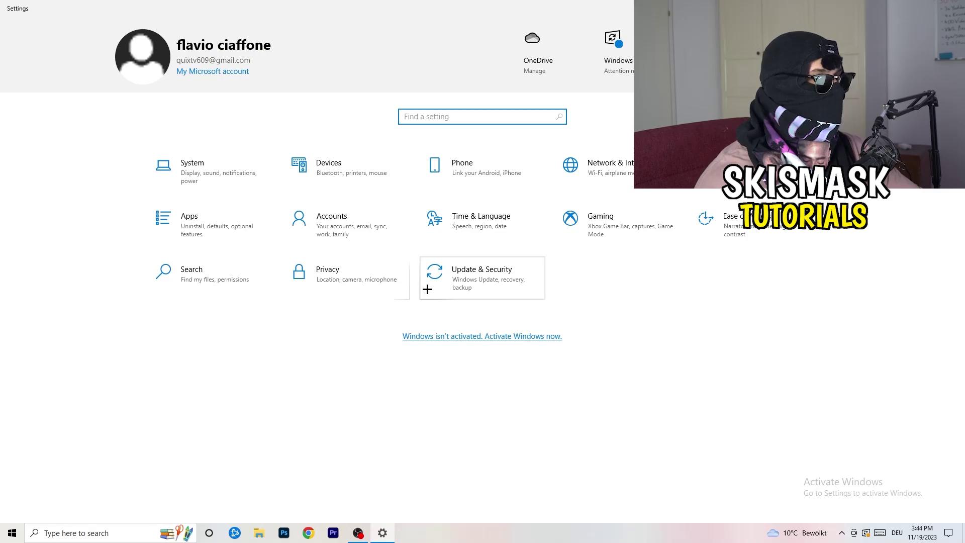
left_click(568, 226)
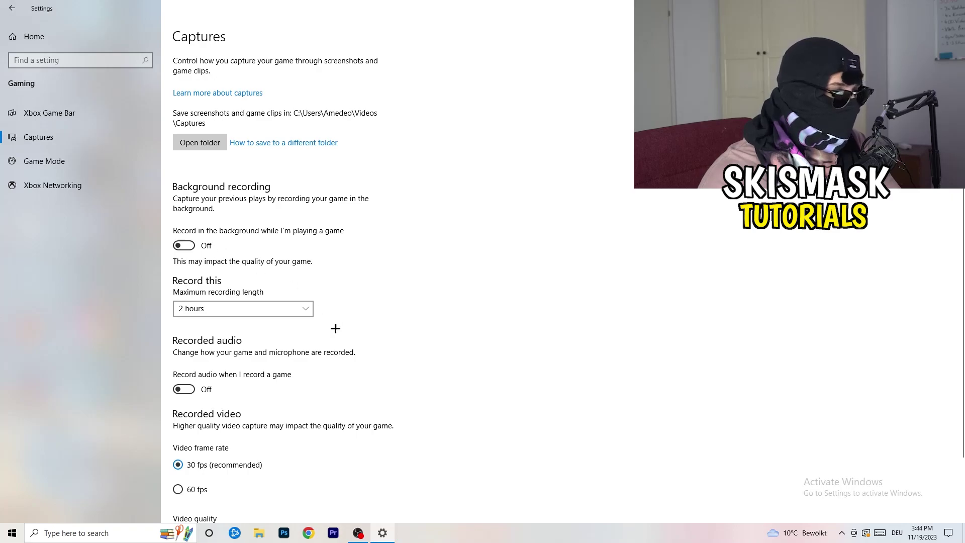
scroll(334, 327, "down", 3)
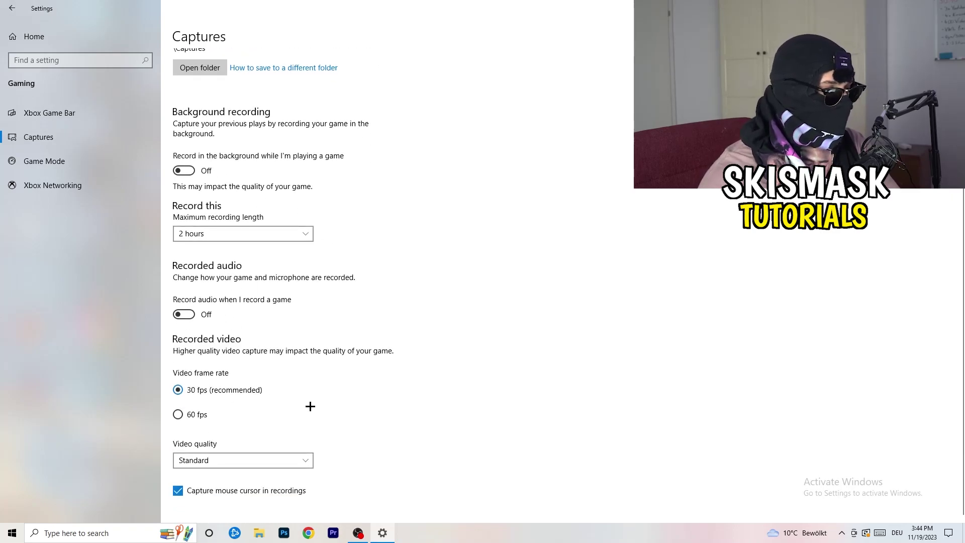
scroll(310, 406, "up", 3)
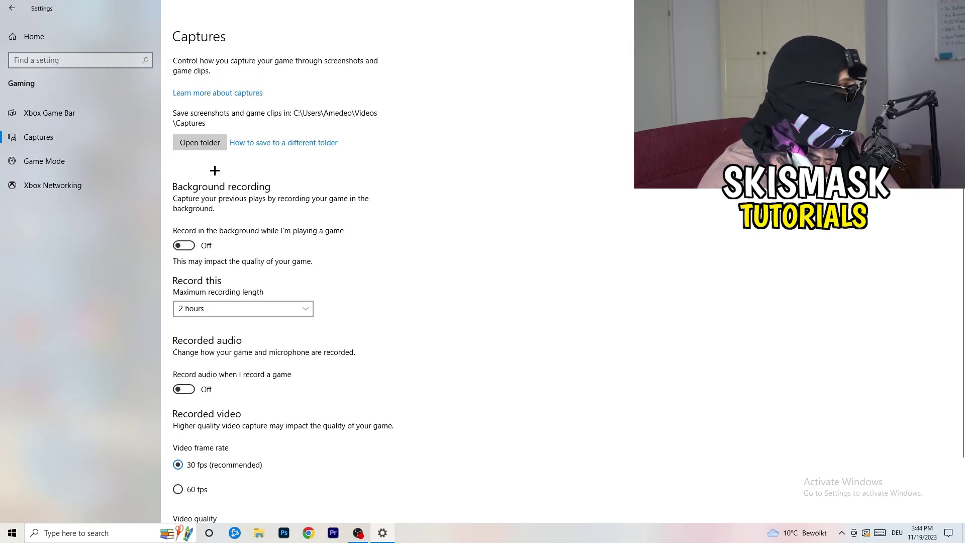
left_click(44, 161)
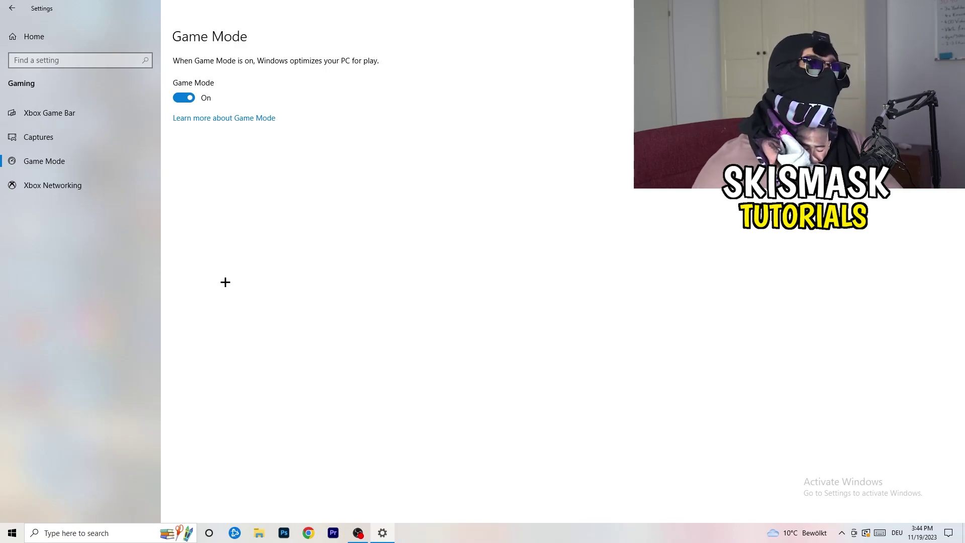
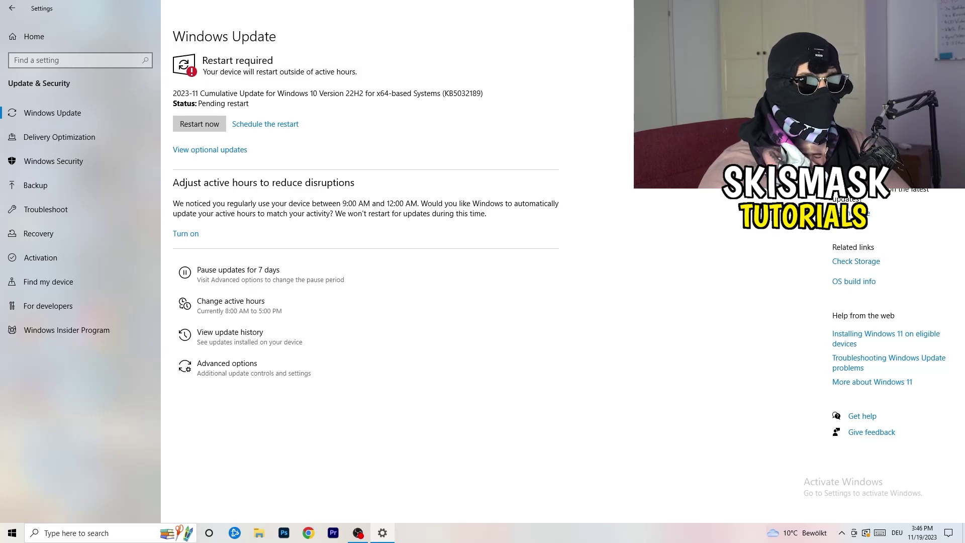
key("alt+F4")
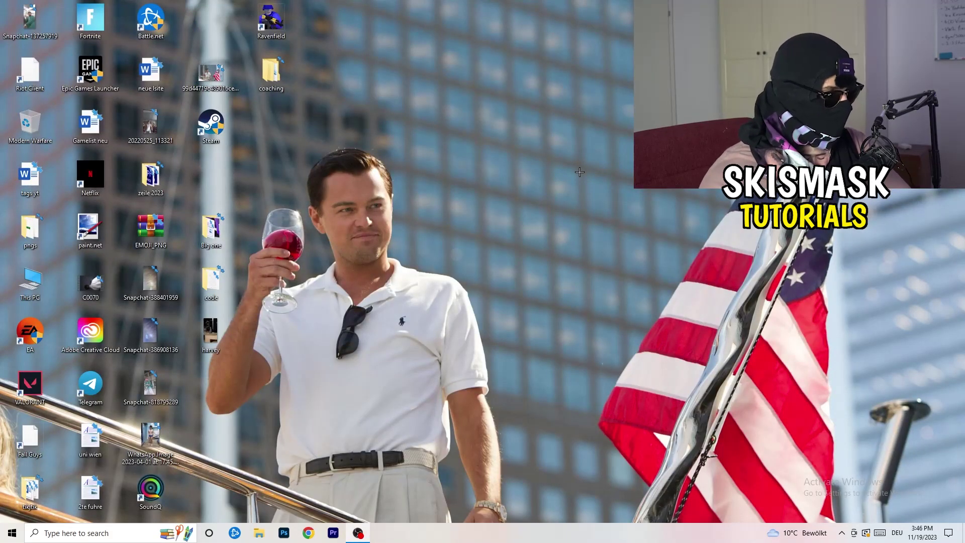